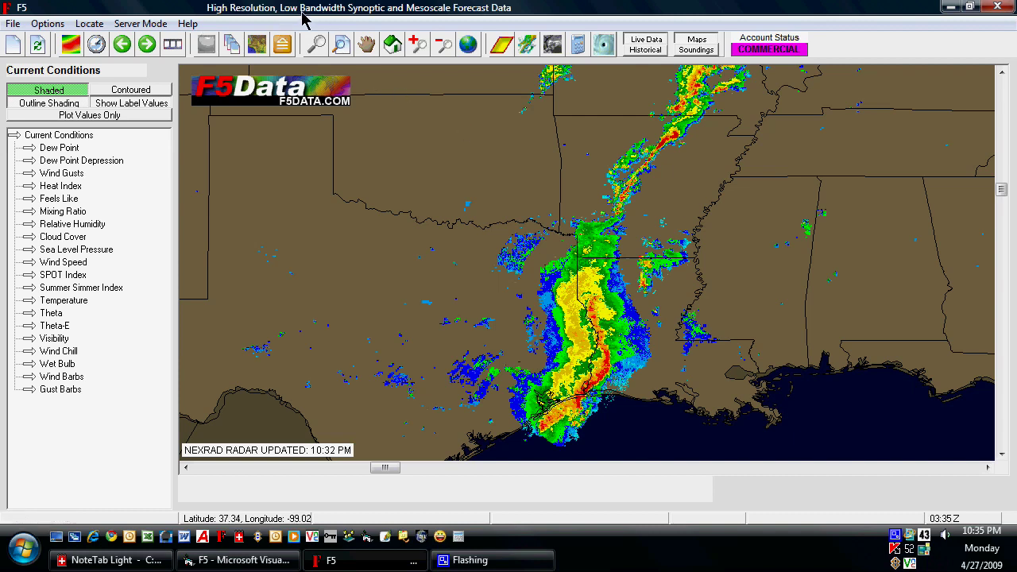
# Open the Server Mode schedule and start designing a new scheduled map in the wizard.
pyautogui.click(142, 24)
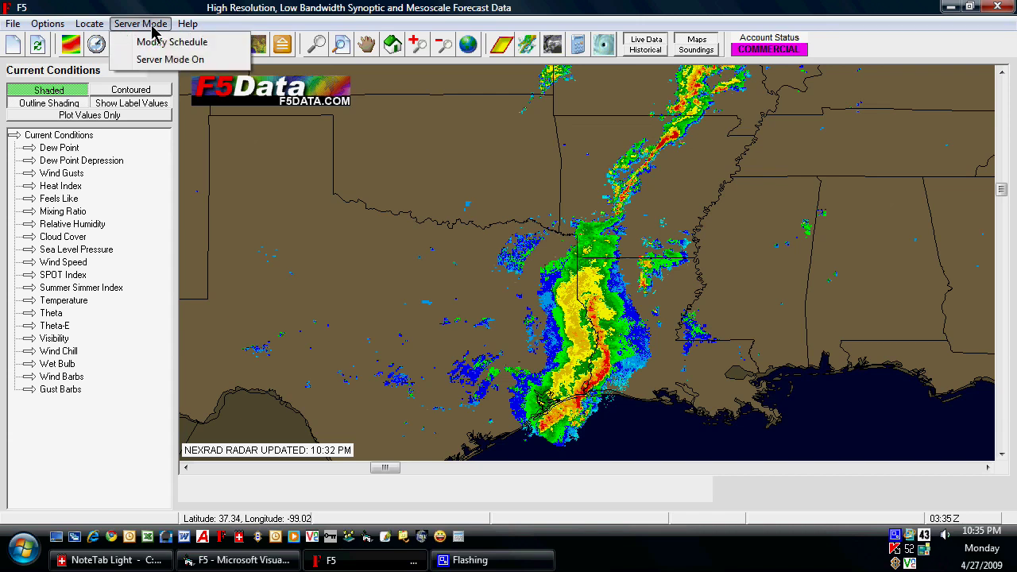
pyautogui.click(165, 47)
pyautogui.moveTo(234, 53); pyautogui.dragTo(452, 180)
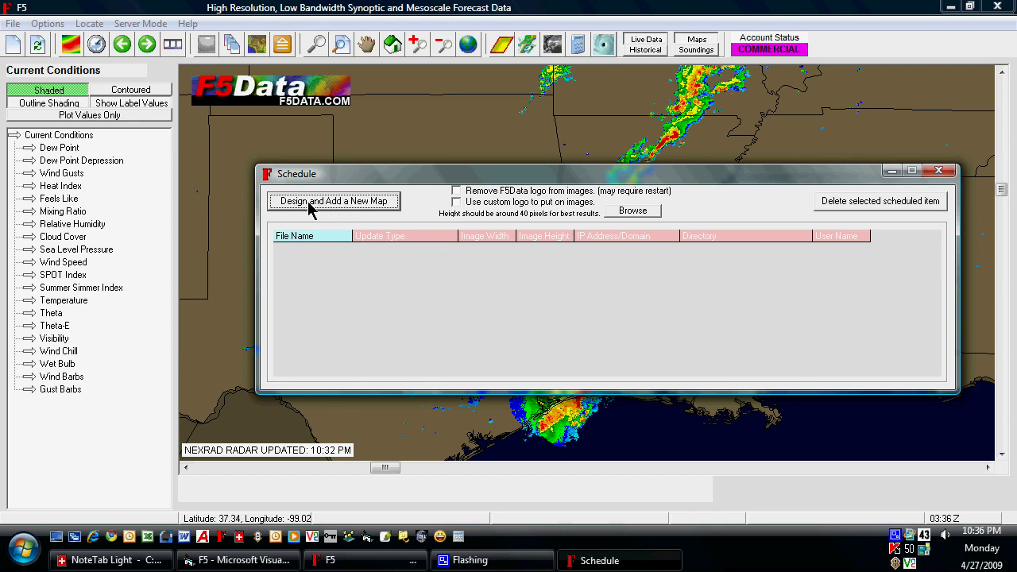
pyautogui.click(343, 205)
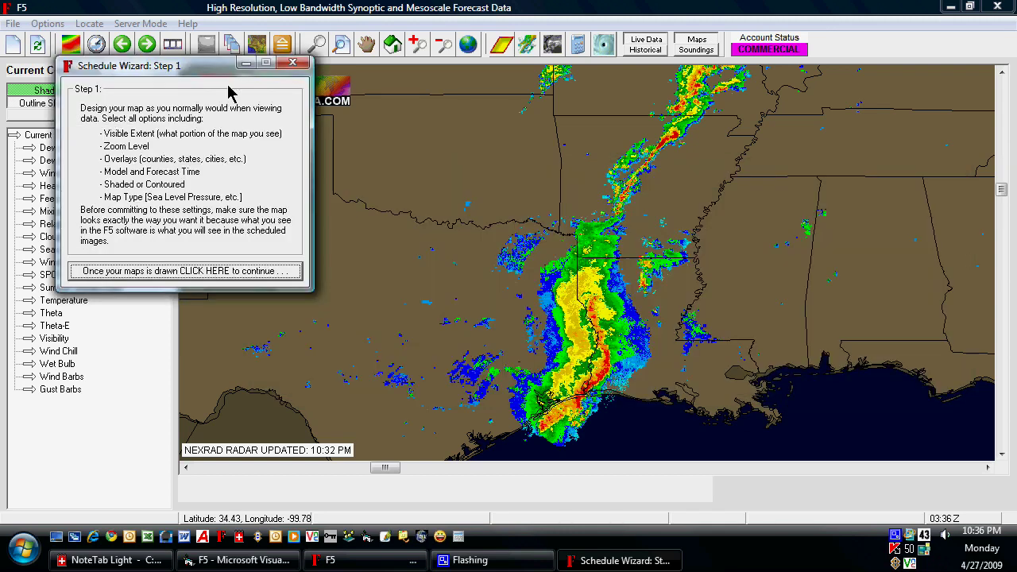
# Confirm the map is drawn to reach Step 2, showing 800x600 at quality 100.
pyautogui.moveTo(219, 73); pyautogui.dragTo(350, 135)
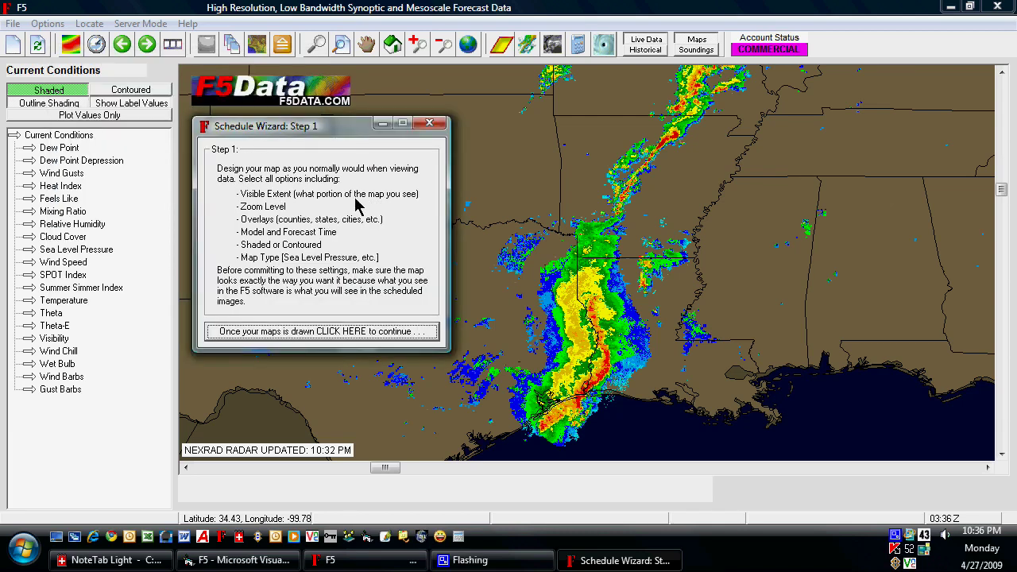
pyautogui.moveTo(347, 128); pyautogui.dragTo(901, 185)
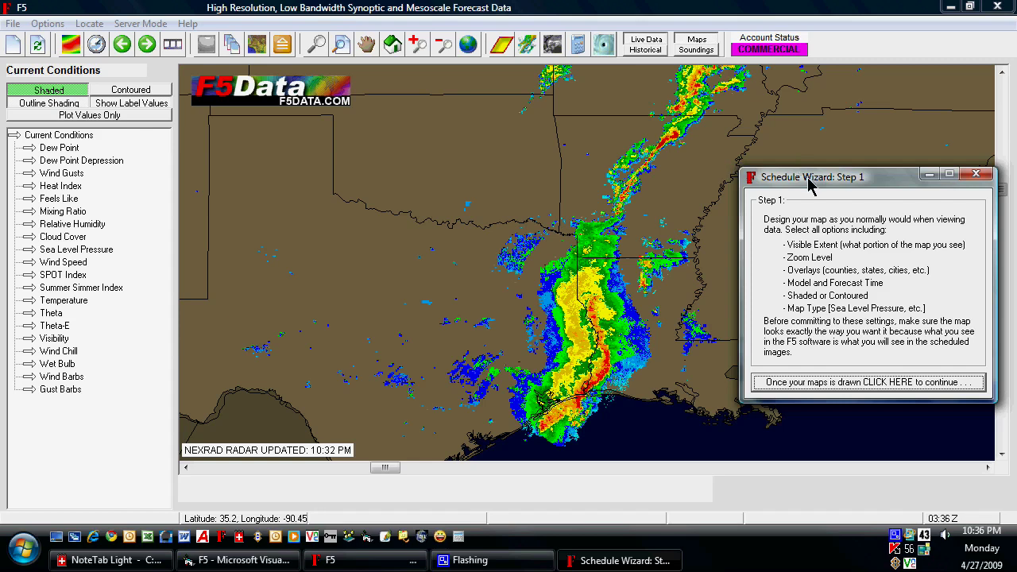
pyautogui.moveTo(810, 183); pyautogui.dragTo(433, 167)
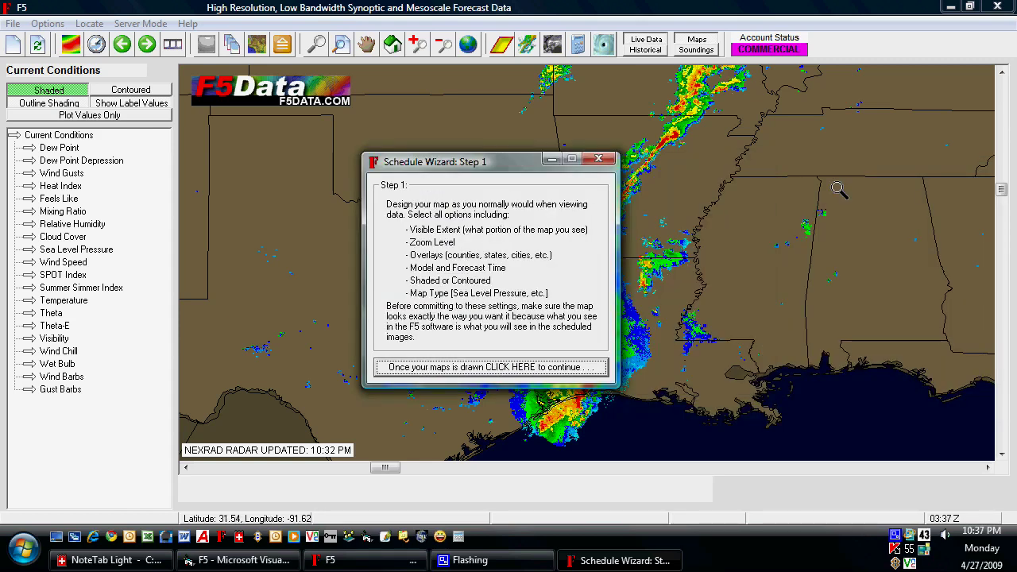
pyautogui.click(511, 367)
pyautogui.moveTo(217, 108); pyautogui.dragTo(822, 136)
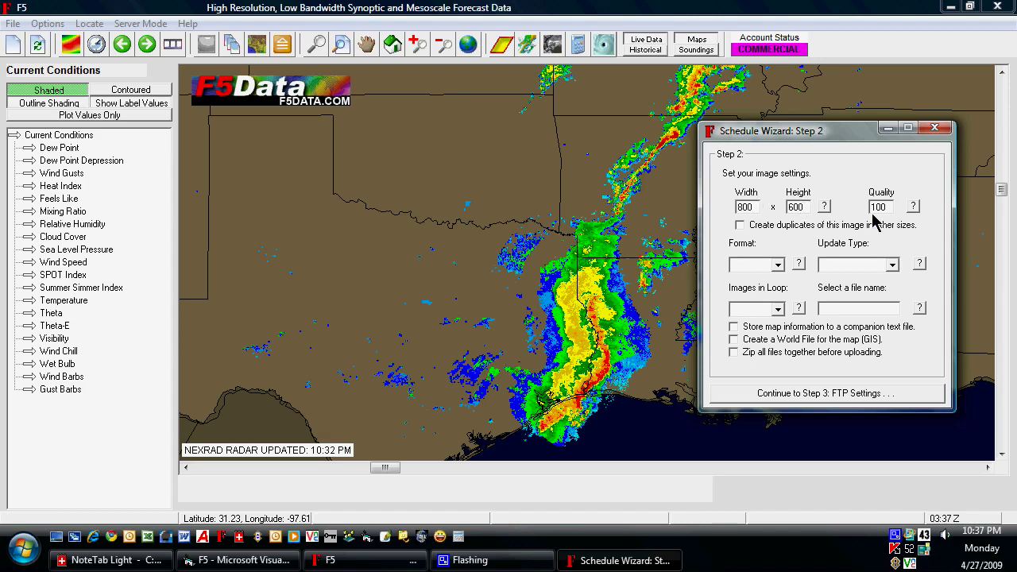
# Turn 'Create duplicates' in other sizes on, then back off.
pyautogui.click(740, 225)
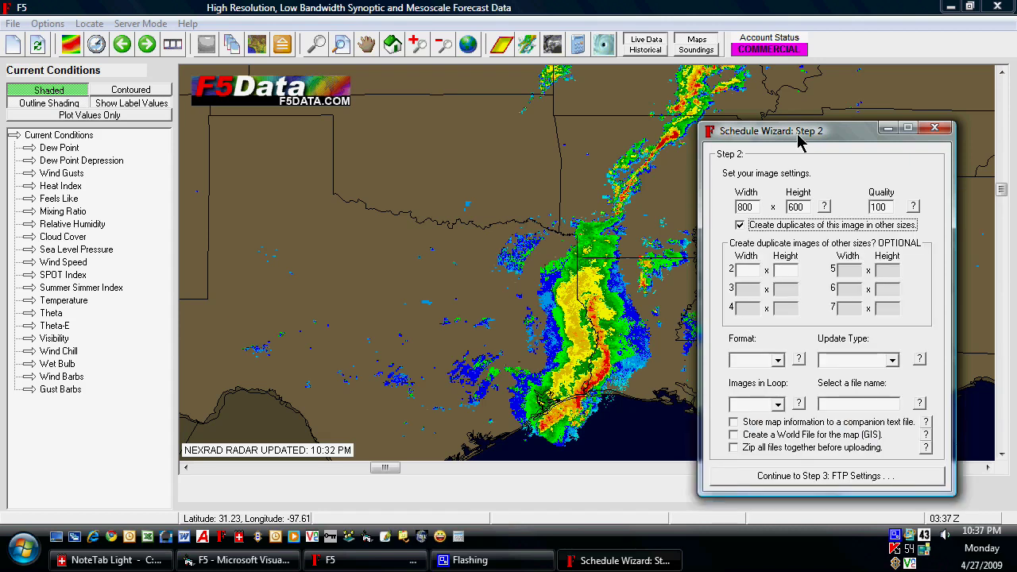
pyautogui.moveTo(798, 132); pyautogui.dragTo(803, 92)
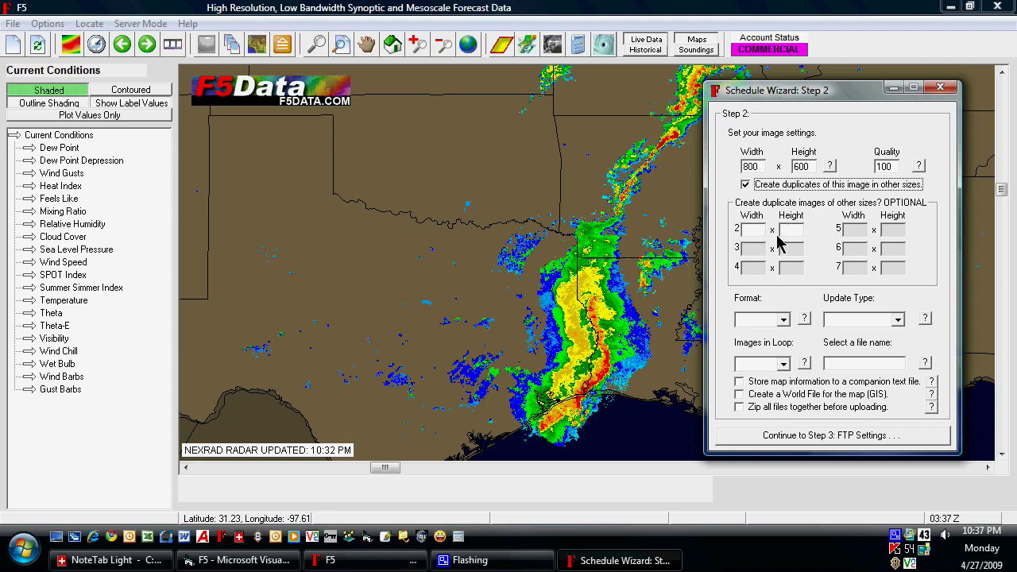
pyautogui.click(745, 185)
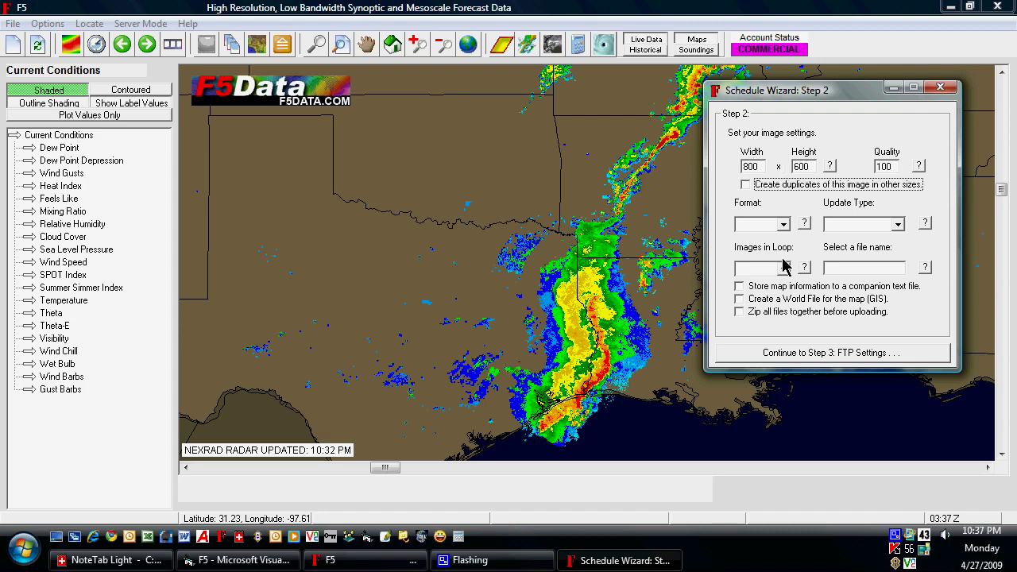
# Set the image format to PNG and the update type to Radar Image.
pyautogui.click(784, 224)
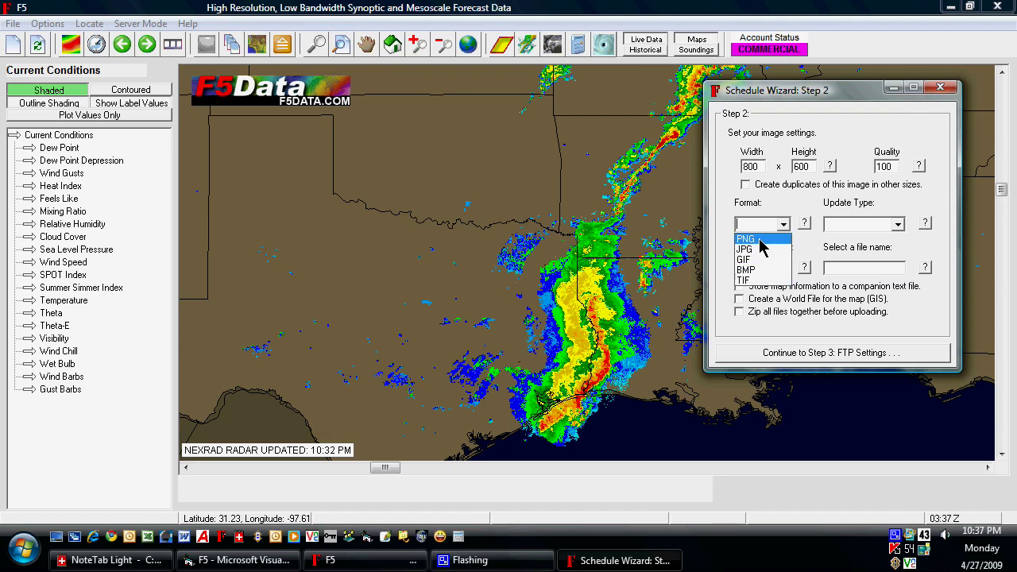
pyautogui.click(760, 246)
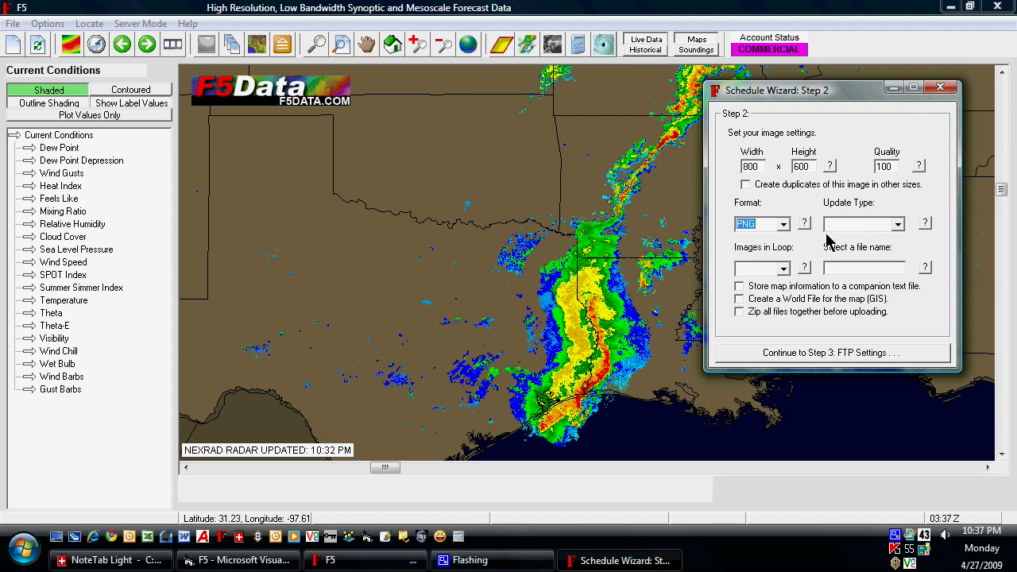
pyautogui.click(898, 225)
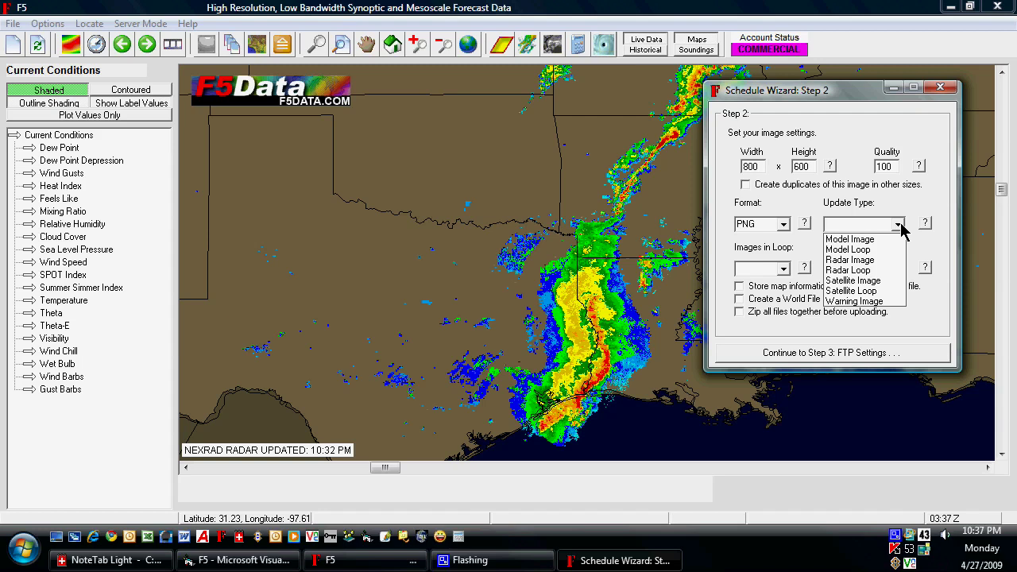
pyautogui.click(880, 270)
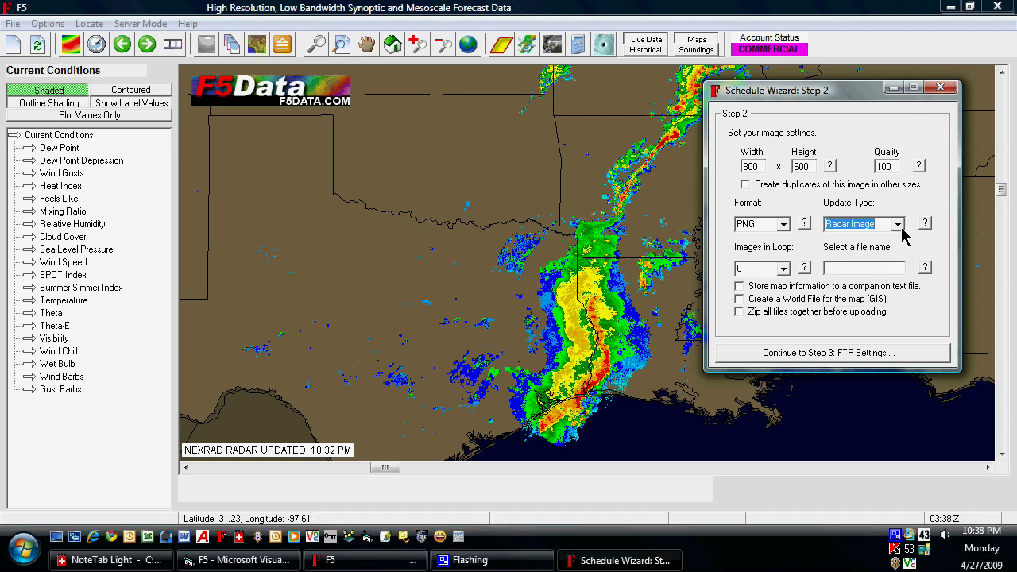
pyautogui.click(898, 225)
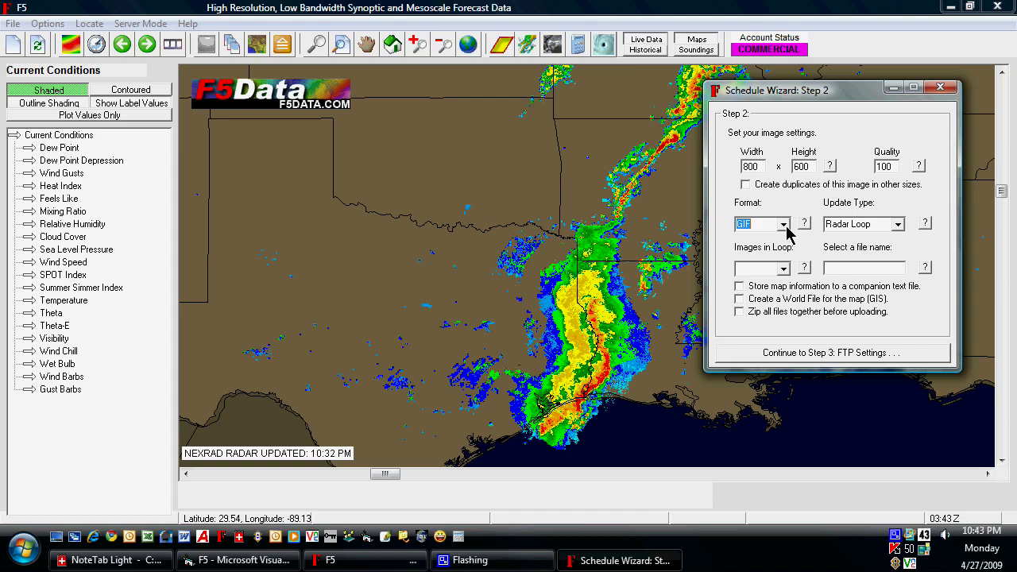
# Set format GIF, update type Radar Loop with 10 images, and file name radar.gif.
pyautogui.click(785, 227)
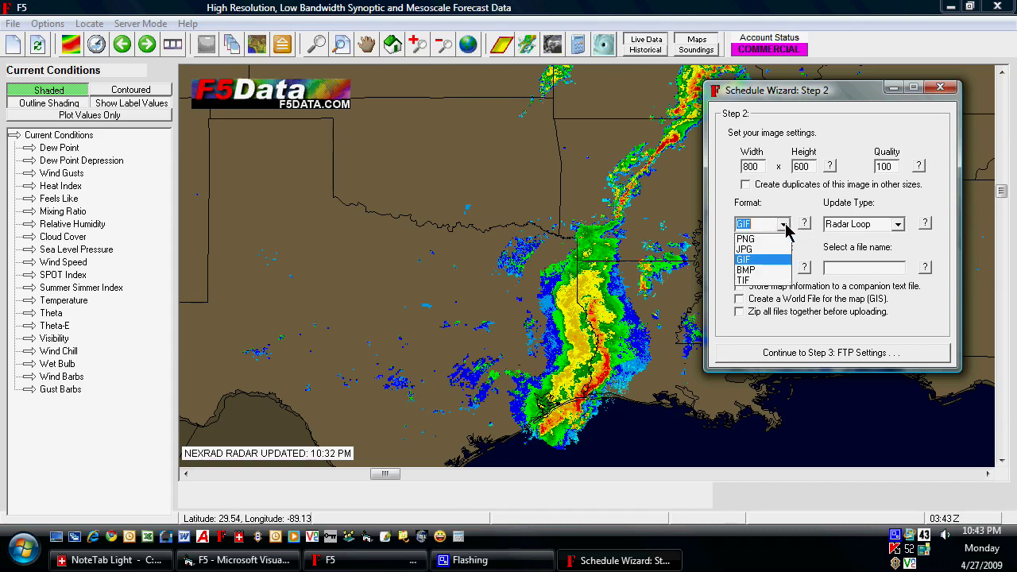
pyautogui.click(755, 259)
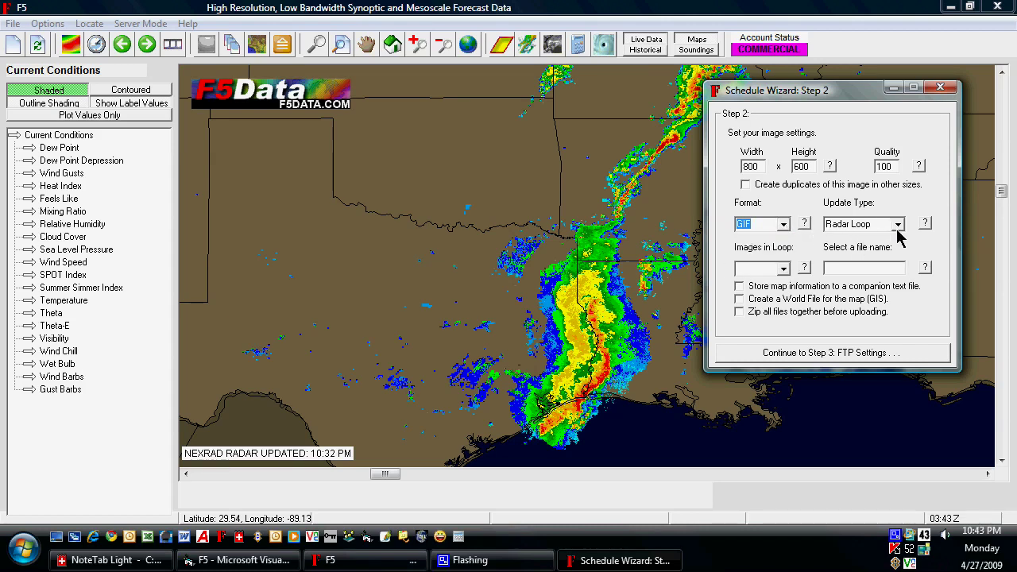
pyautogui.click(897, 229)
pyautogui.click(868, 274)
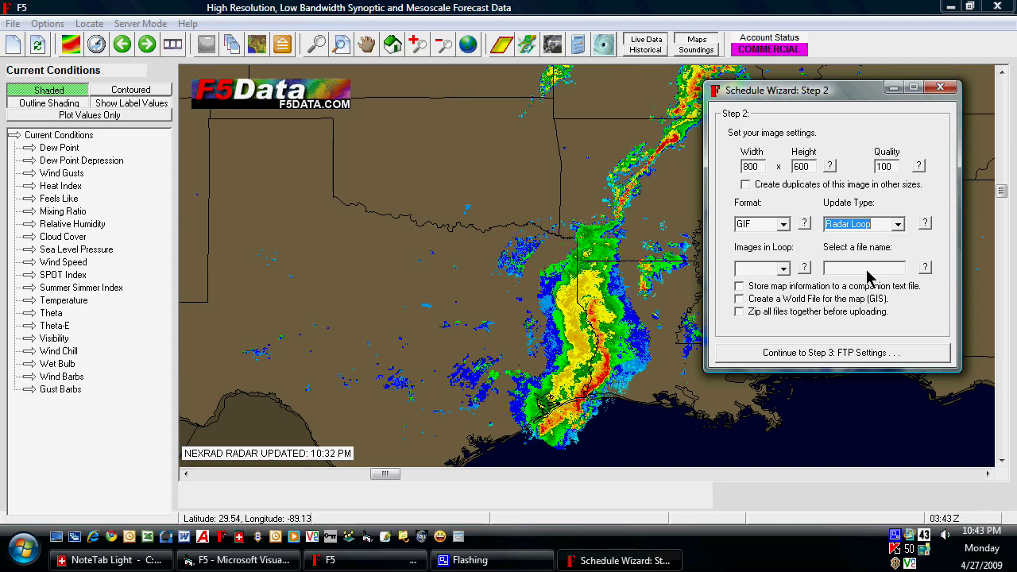
pyautogui.click(783, 269)
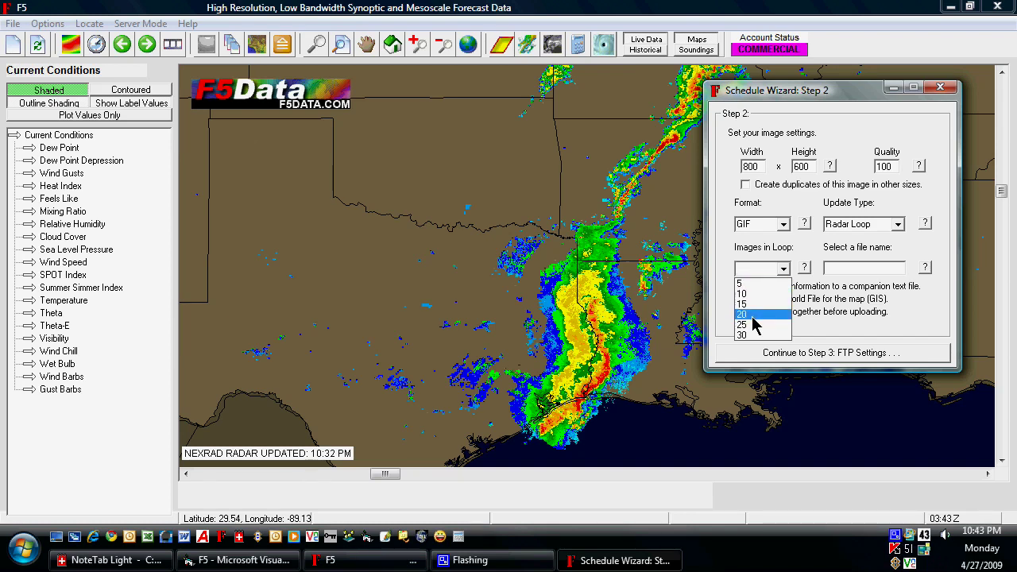
pyautogui.click(752, 294)
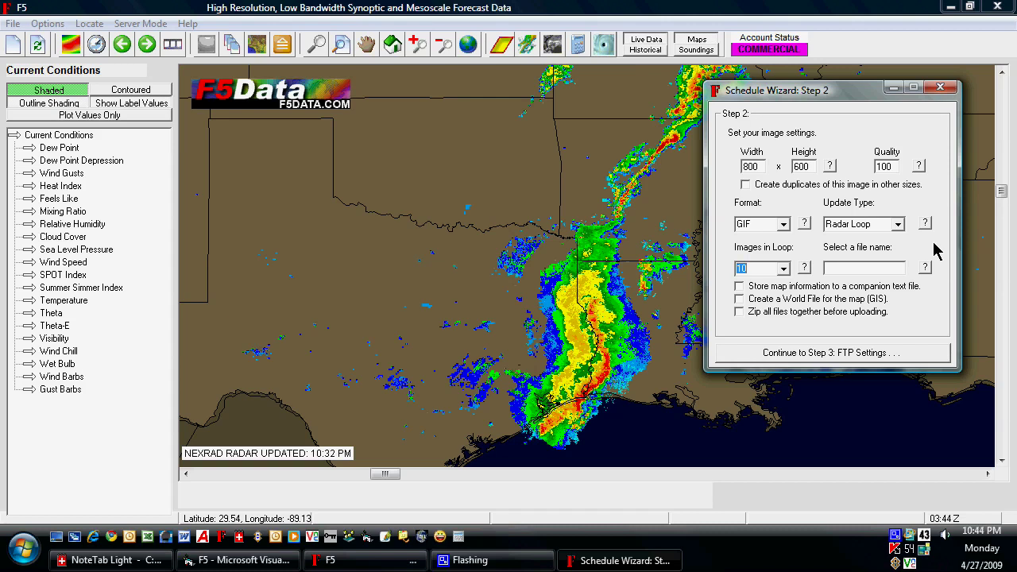
pyautogui.click(864, 269)
pyautogui.write('radar.gif')
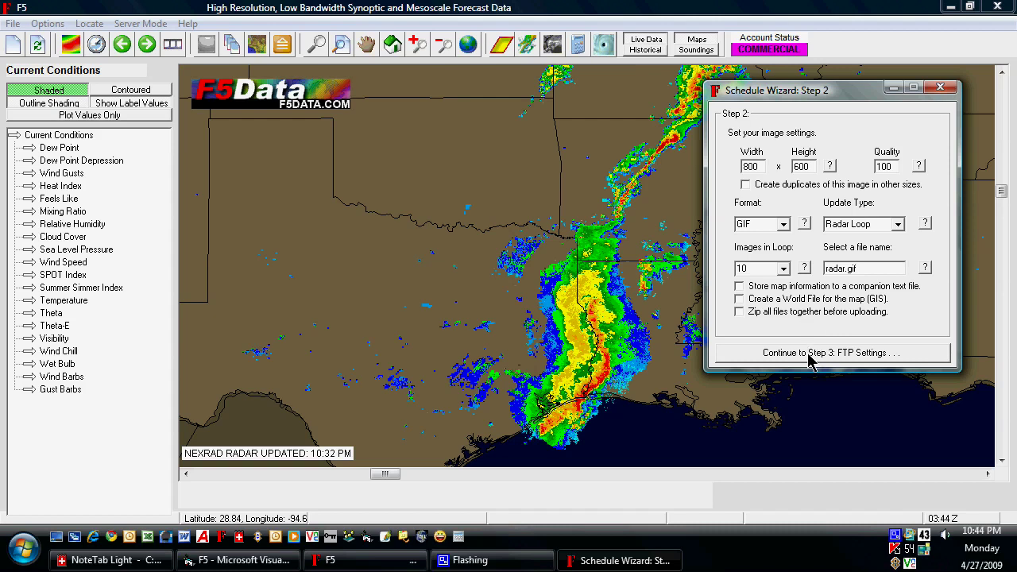
# Advance to Step 3, cancel the save-location dialog, and leave local-only saving unchecked.
pyautogui.click(871, 353)
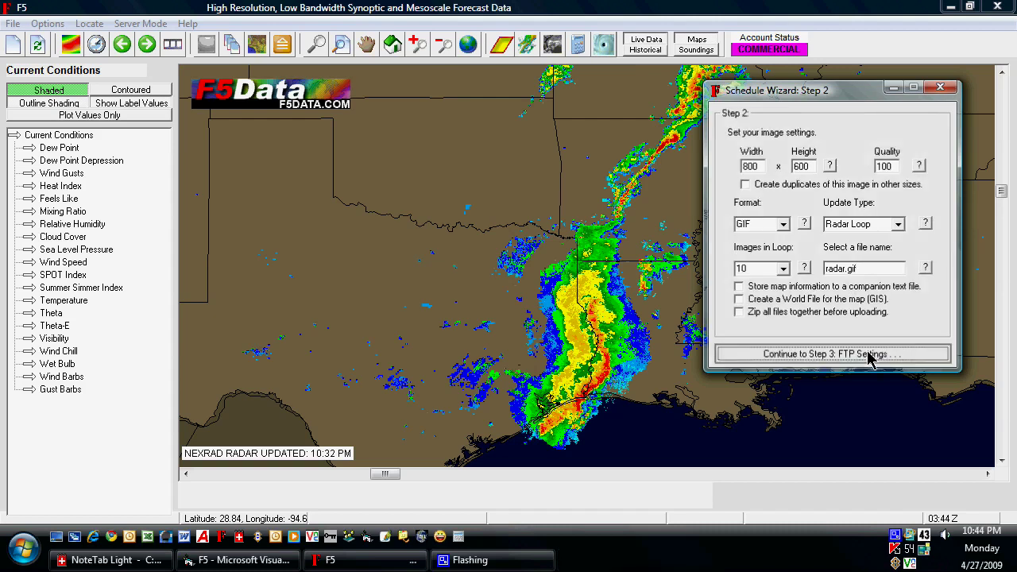
pyautogui.moveTo(151, 30); pyautogui.dragTo(713, 143)
pyautogui.click(652, 179)
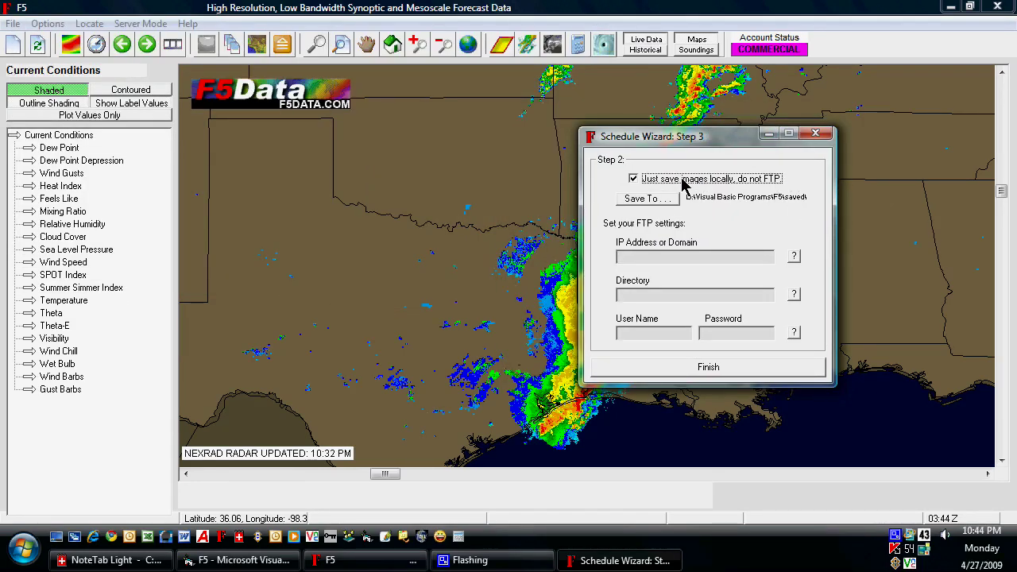
pyautogui.click(665, 200)
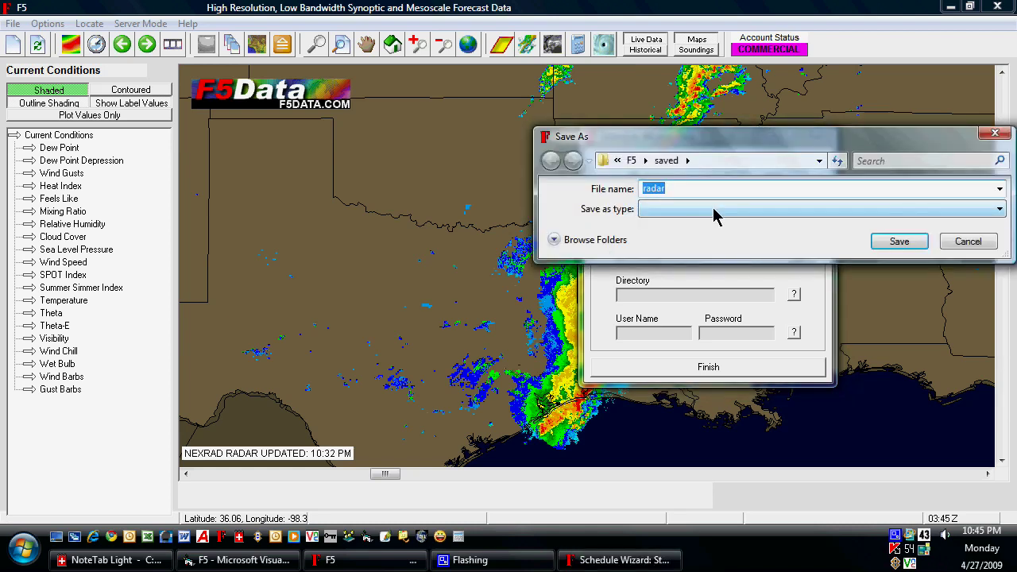
pyautogui.click(965, 245)
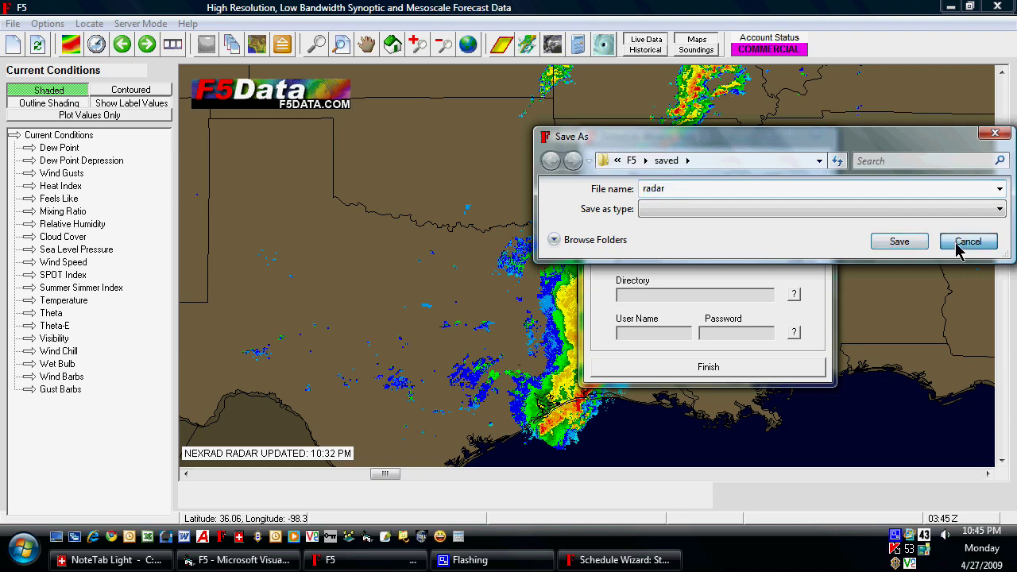
pyautogui.moveTo(693, 151); pyautogui.dragTo(754, 137)
pyautogui.click(696, 166)
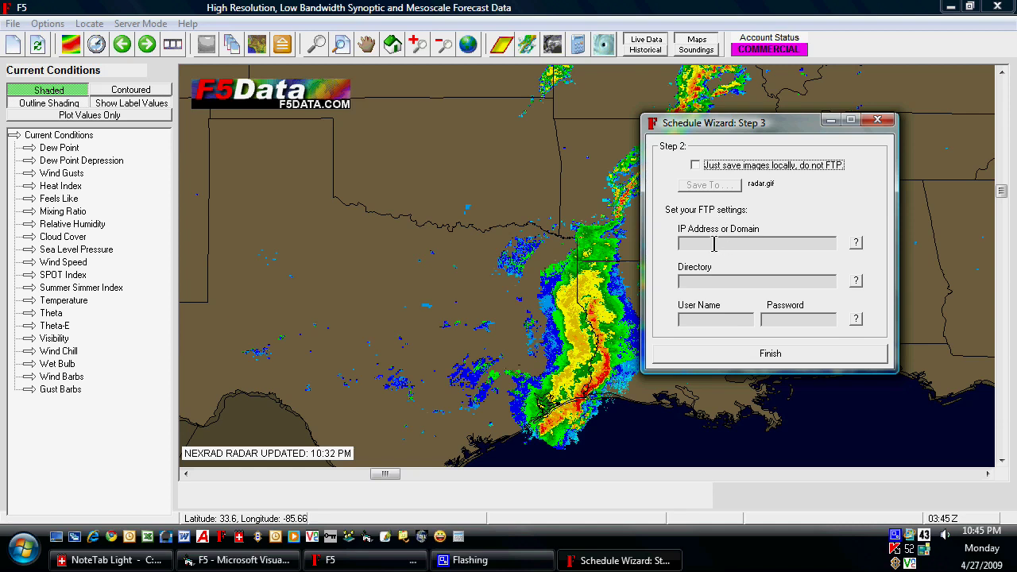
# Enter FTP host blahblah.com, directory /public_html/conditions/, user name and password, then finish.
pyautogui.click(737, 242)
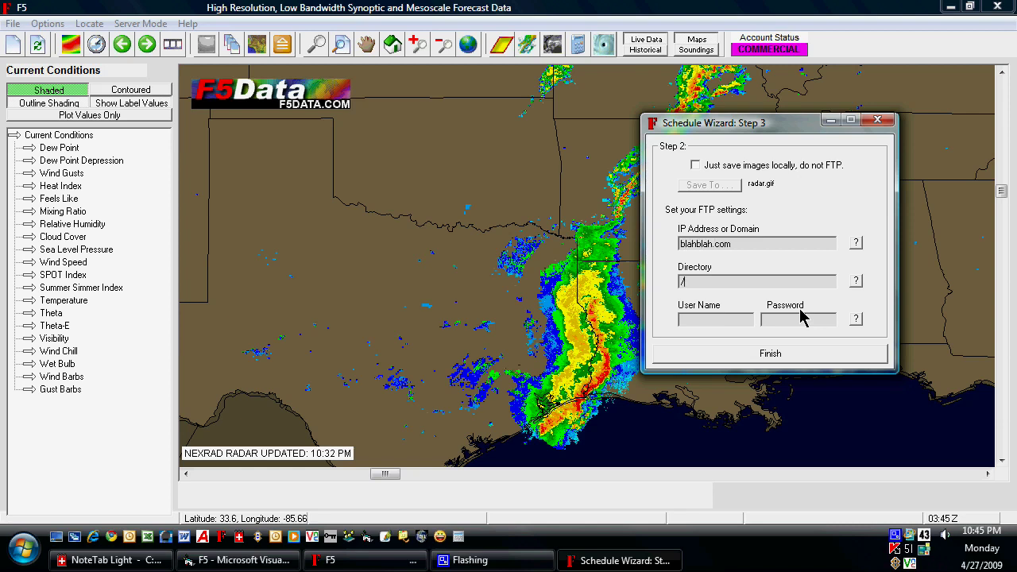
pyautogui.write('b')
pyautogui.write('tions/')
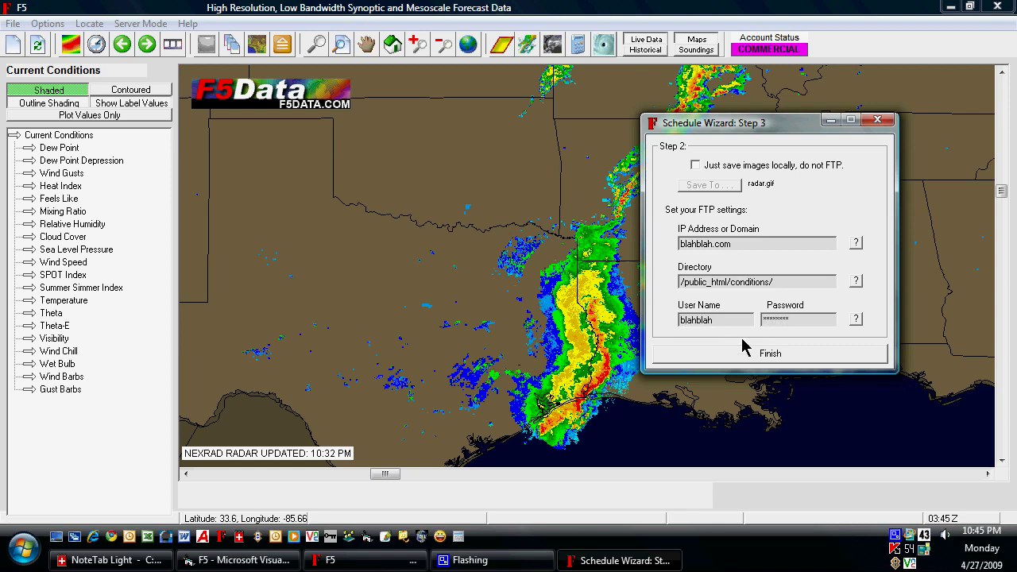
pyautogui.click(760, 356)
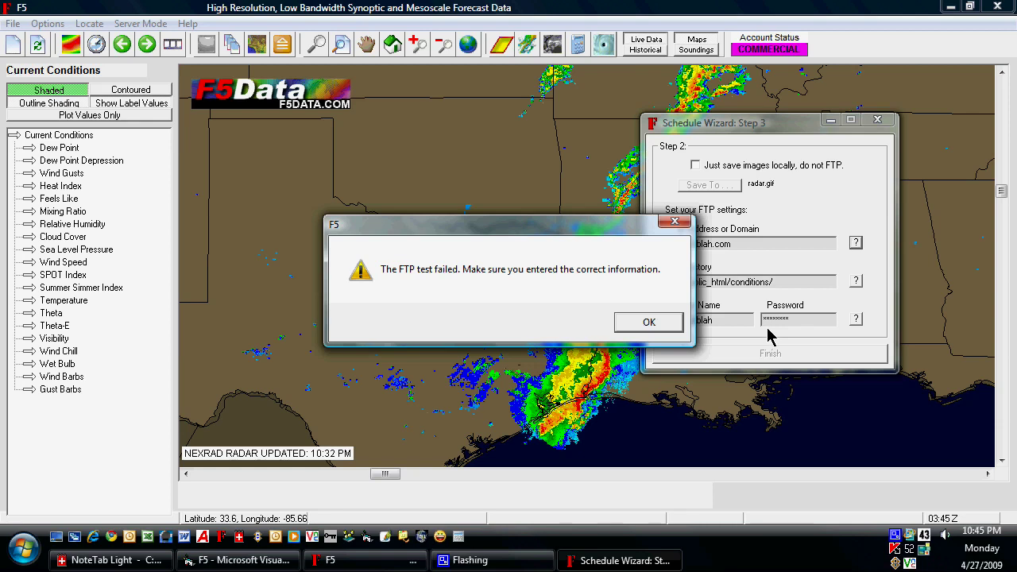
pyautogui.moveTo(628, 232); pyautogui.dragTo(544, 230)
# Dismiss the FTP failure, then start deleting radar.gif but answer No to keep it.
pyautogui.click(584, 328)
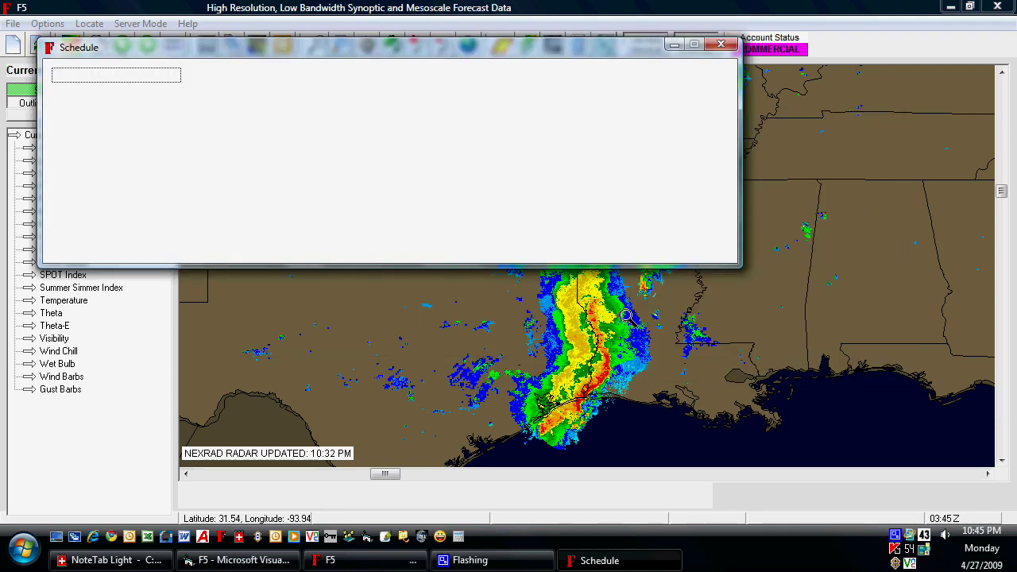
pyautogui.moveTo(497, 55); pyautogui.dragTo(651, 170)
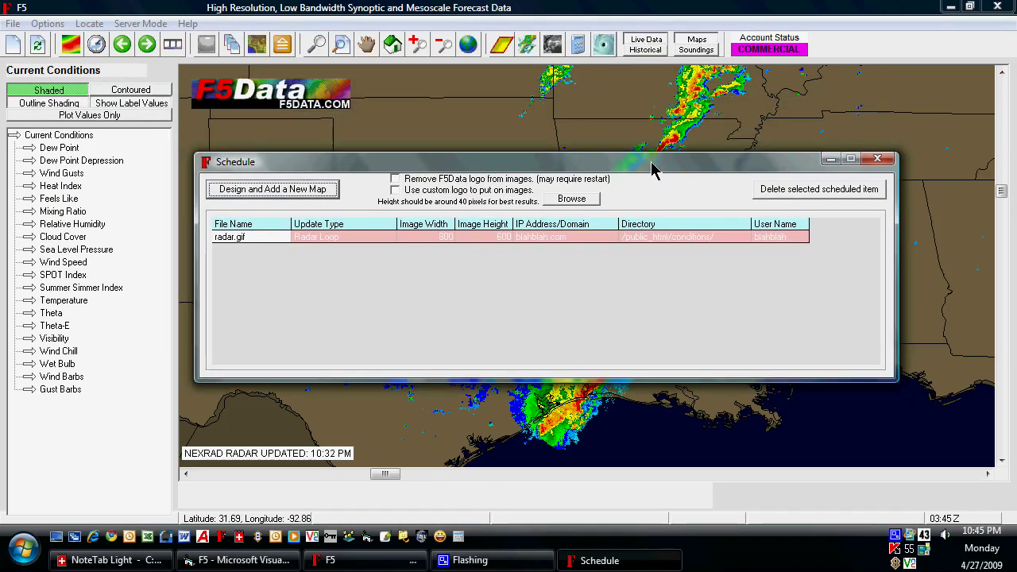
pyautogui.moveTo(652, 170)
pyautogui.mouseDown()
pyautogui.moveTo(665, 164)
pyautogui.moveTo(669, 176)
pyautogui.mouseUp()
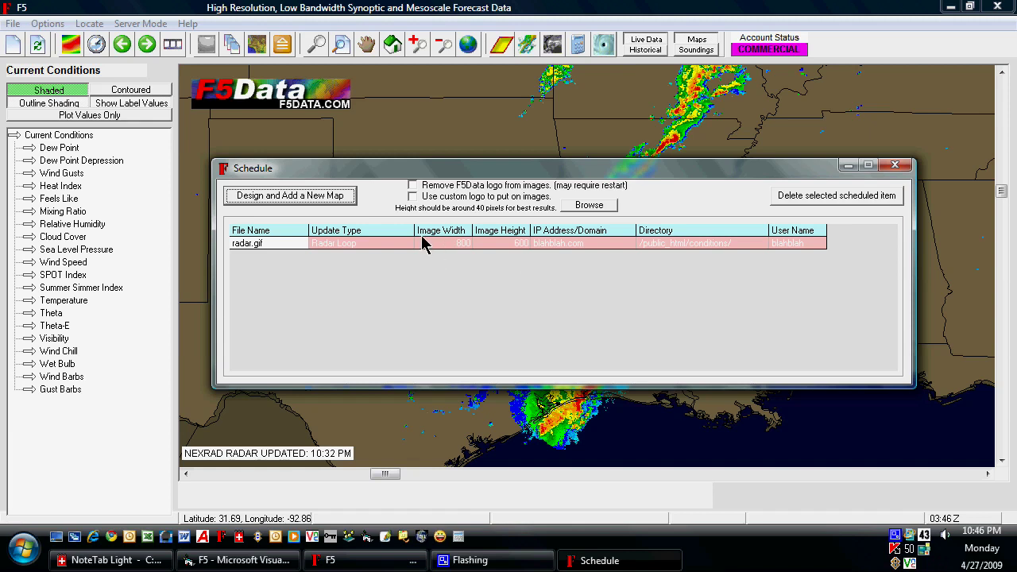
pyautogui.click(290, 244)
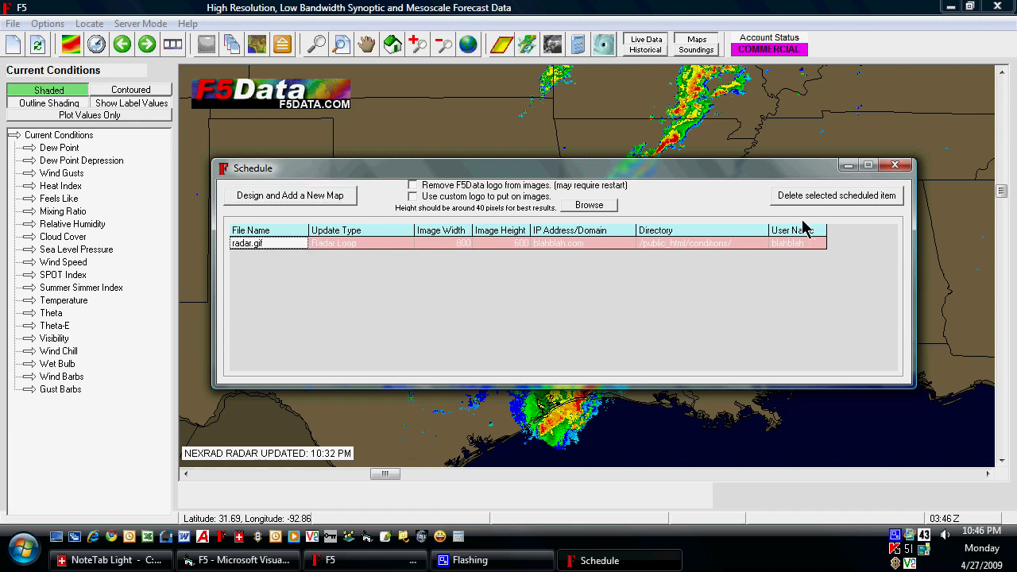
pyautogui.click(792, 199)
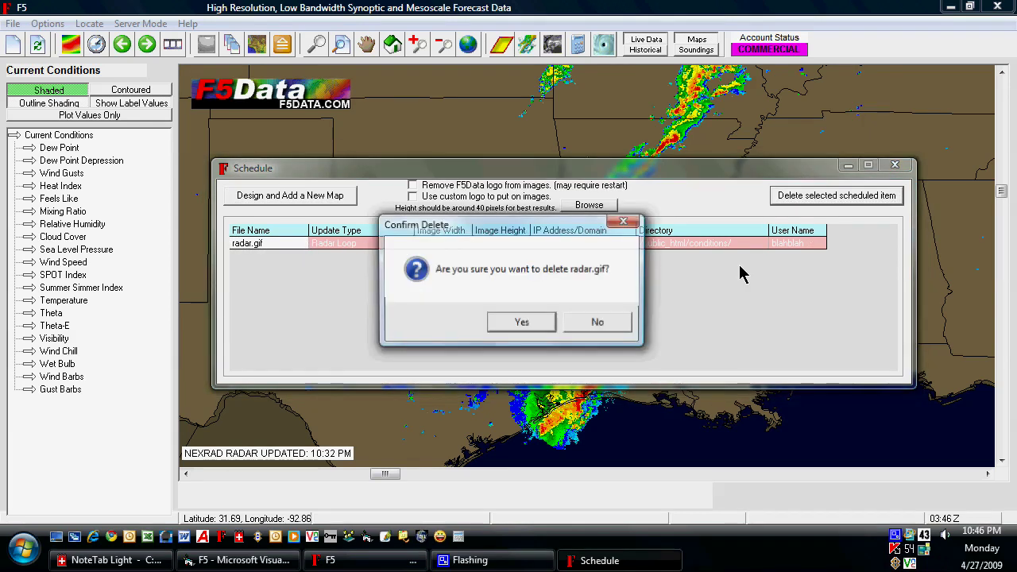
pyautogui.click(542, 326)
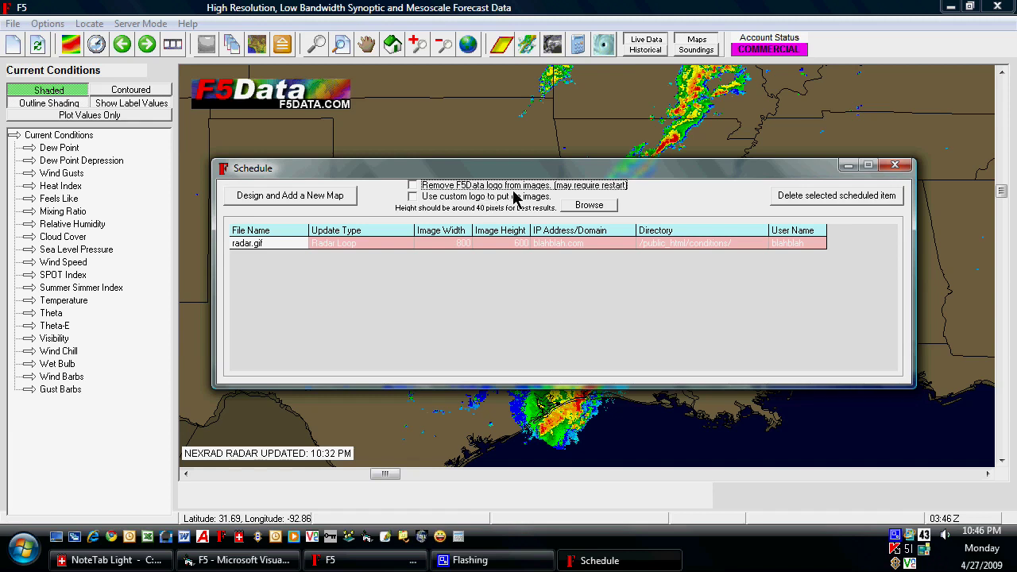
# Try the custom logo option, cancel the file browse, turn it off, and close the schedule.
pyautogui.click(413, 197)
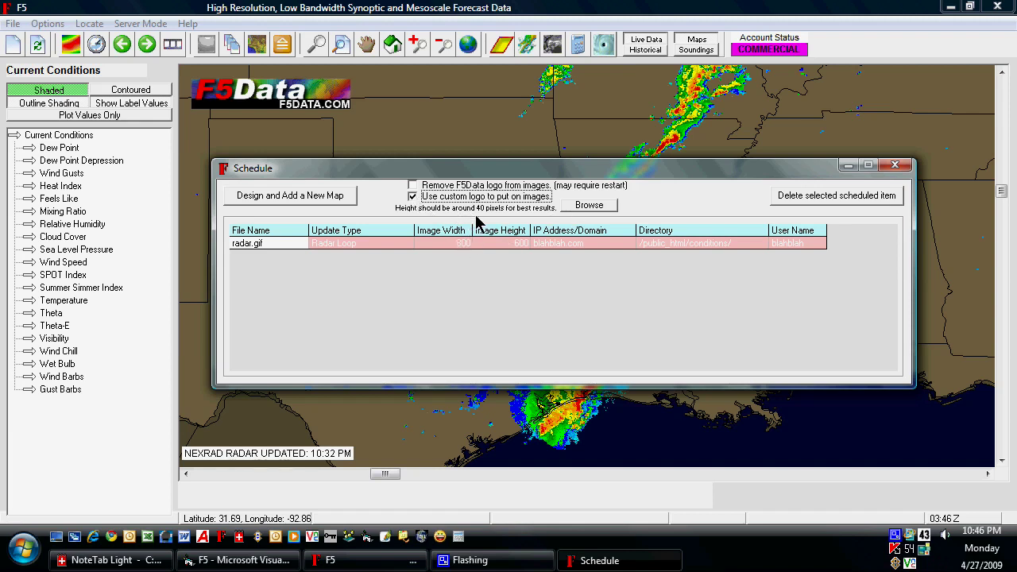
pyautogui.click(588, 206)
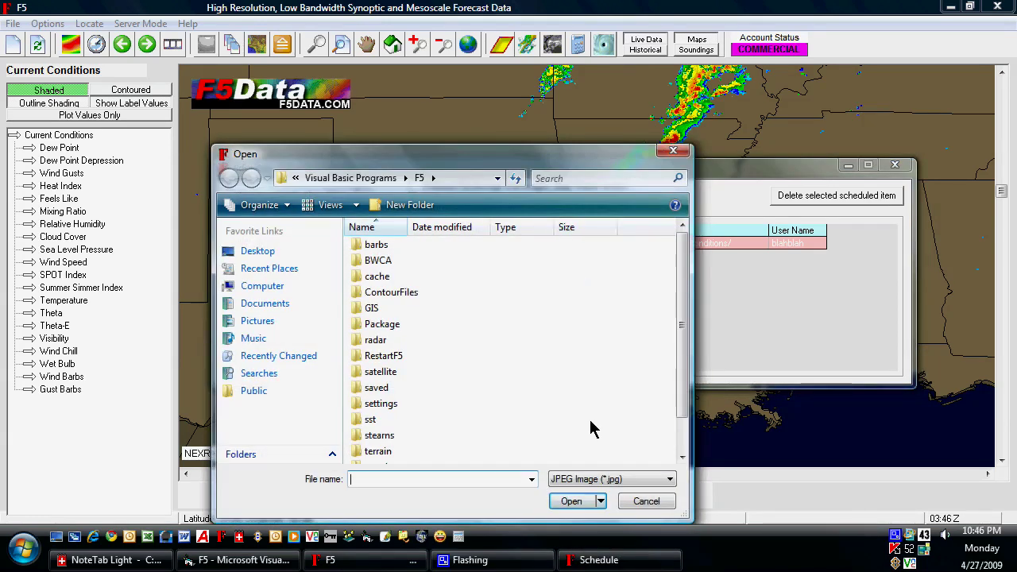
pyautogui.click(646, 501)
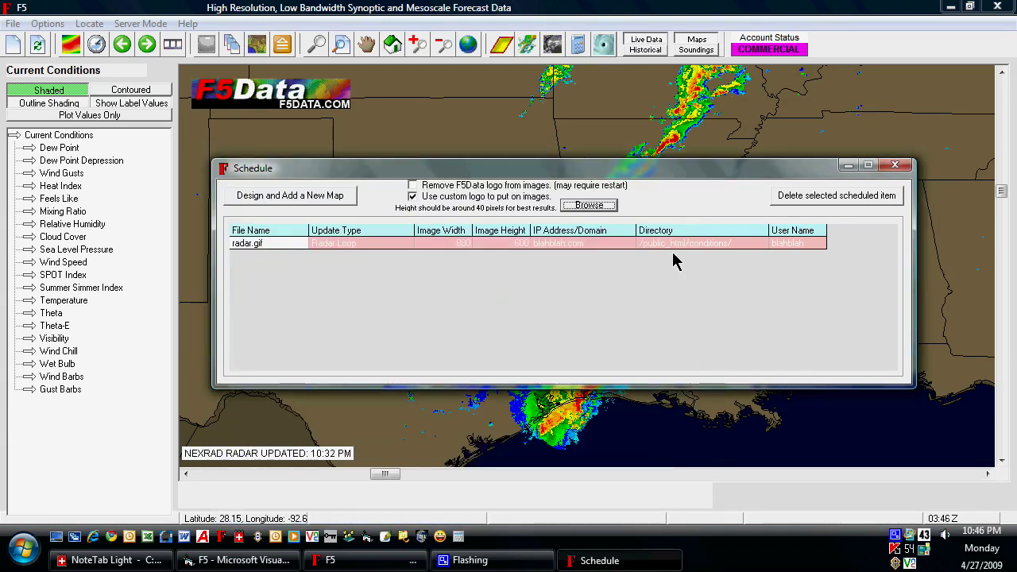
pyautogui.click(416, 194)
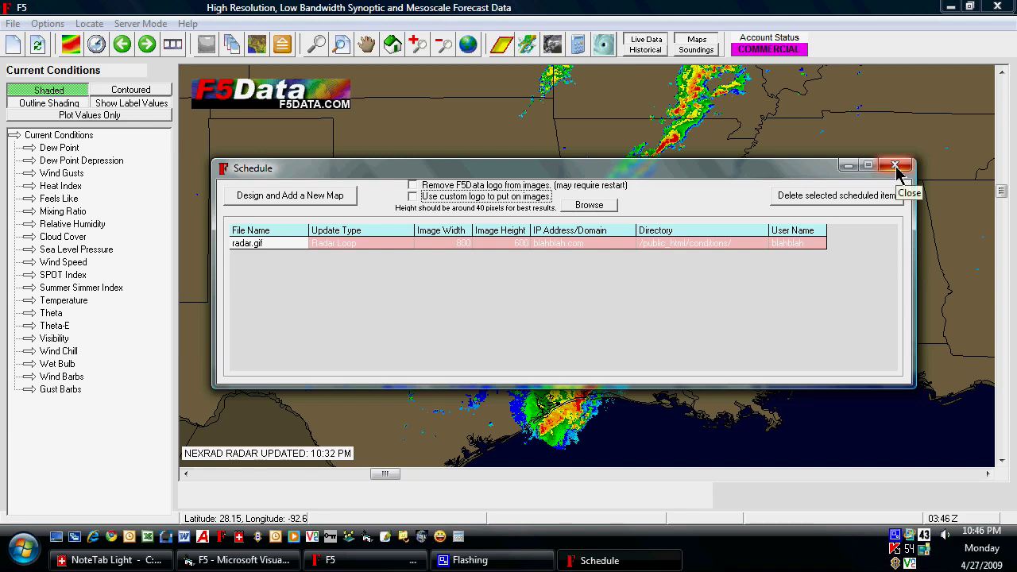
pyautogui.click(895, 167)
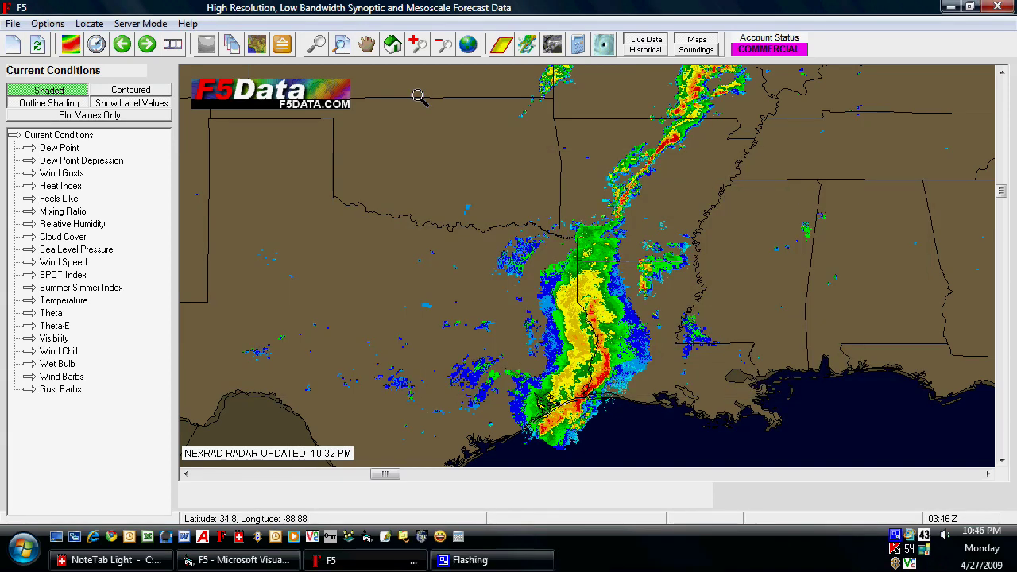
# Turn server mode on and minimise F5 to the tray, showing its Show and End options.
pyautogui.click(138, 25)
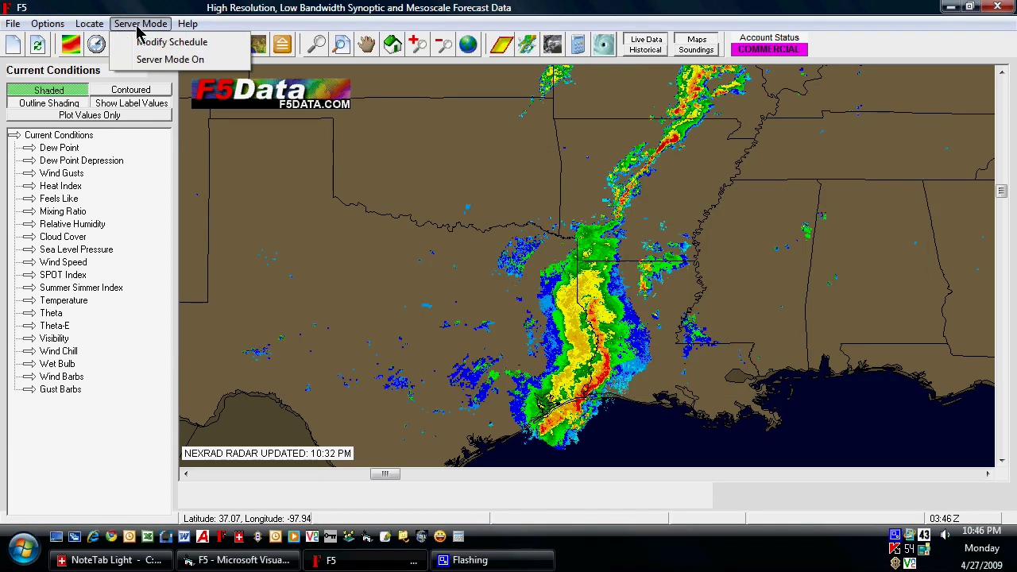
pyautogui.click(158, 71)
pyautogui.click(149, 26)
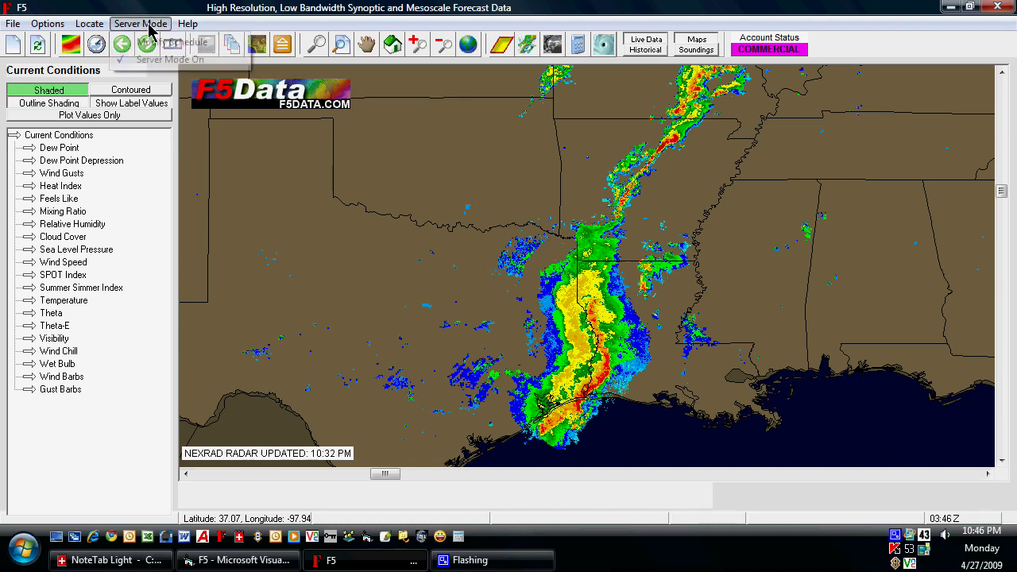
pyautogui.click(146, 27)
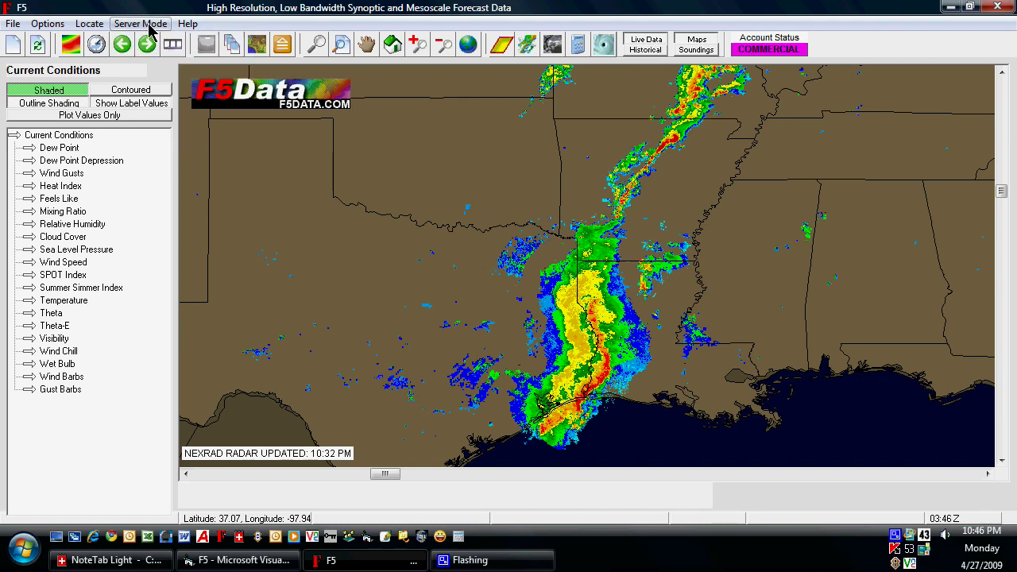
pyautogui.click(950, 7)
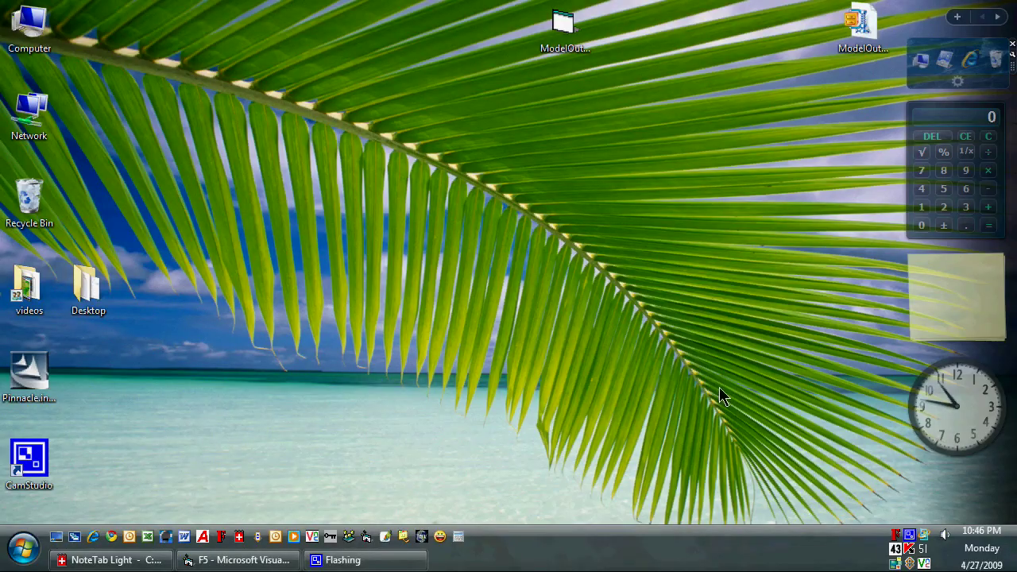
pyautogui.rightClick(896, 537)
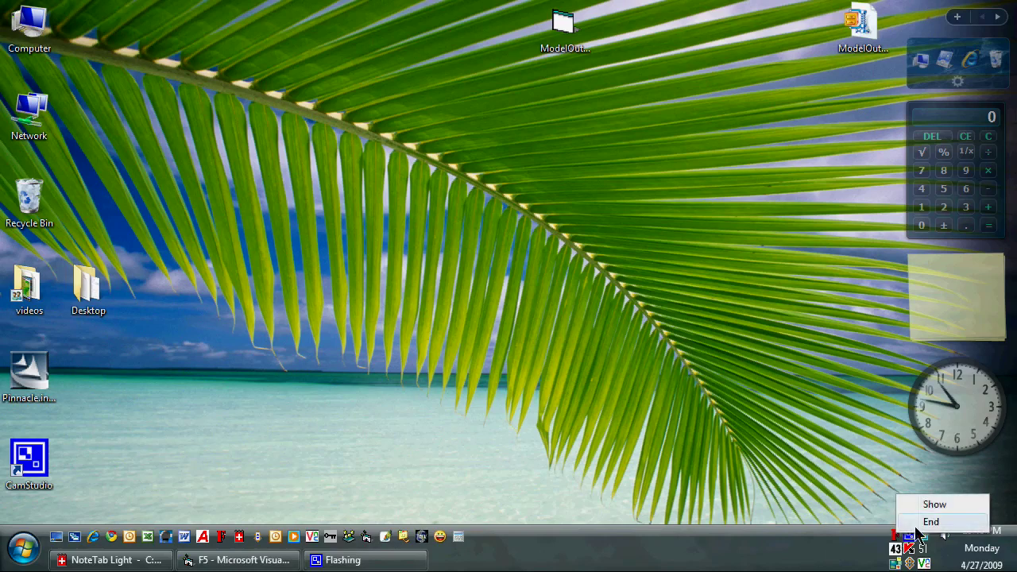